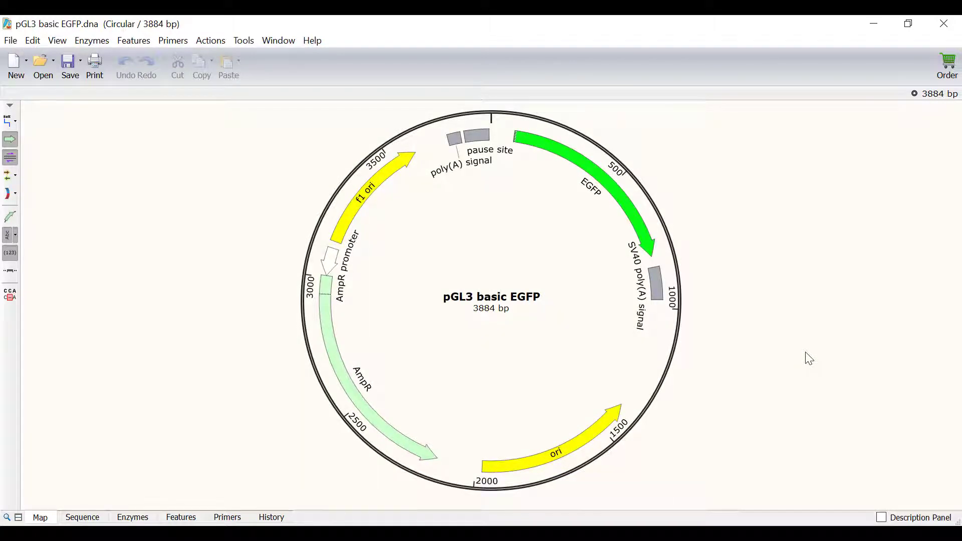
Select the EGFP feature, then switch to the BDNF promoter.dna document
{"action": "left_click", "coordinate": [634, 224]}
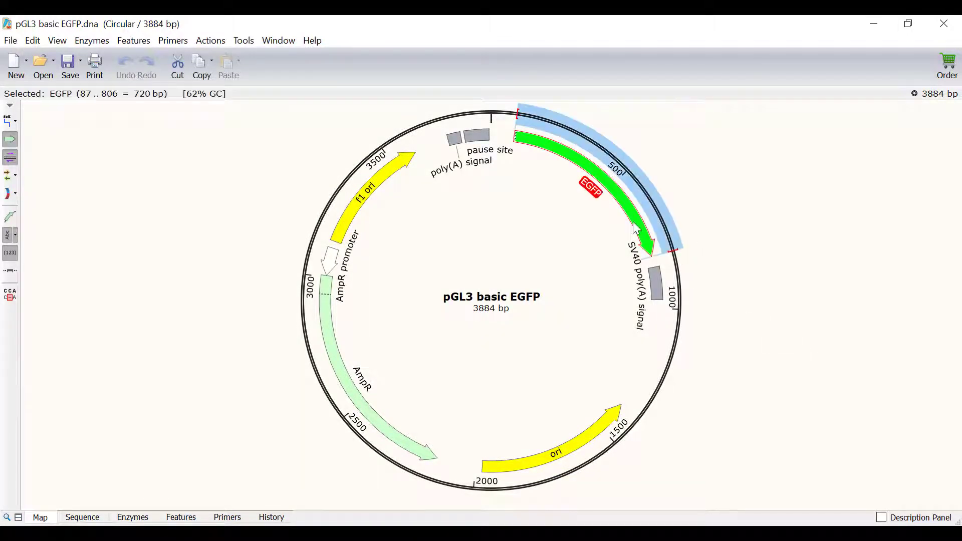
{"action": "left_click", "coordinate": [279, 40]}
{"action": "left_click", "coordinate": [304, 89]}
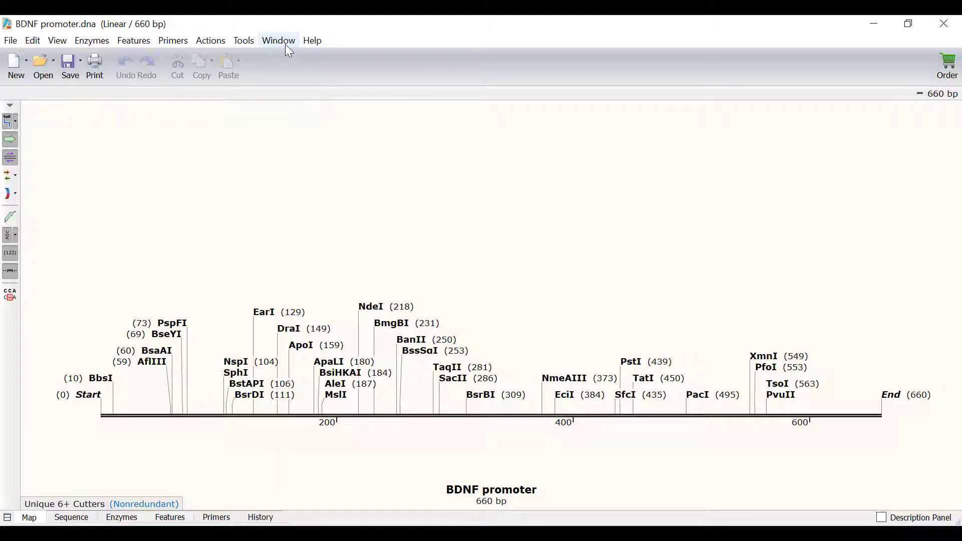
Return to pGL3 basic EGFP.dna and place the insertion point at base 58
{"action": "left_click", "coordinate": [286, 45]}
{"action": "left_click", "coordinate": [301, 108]}
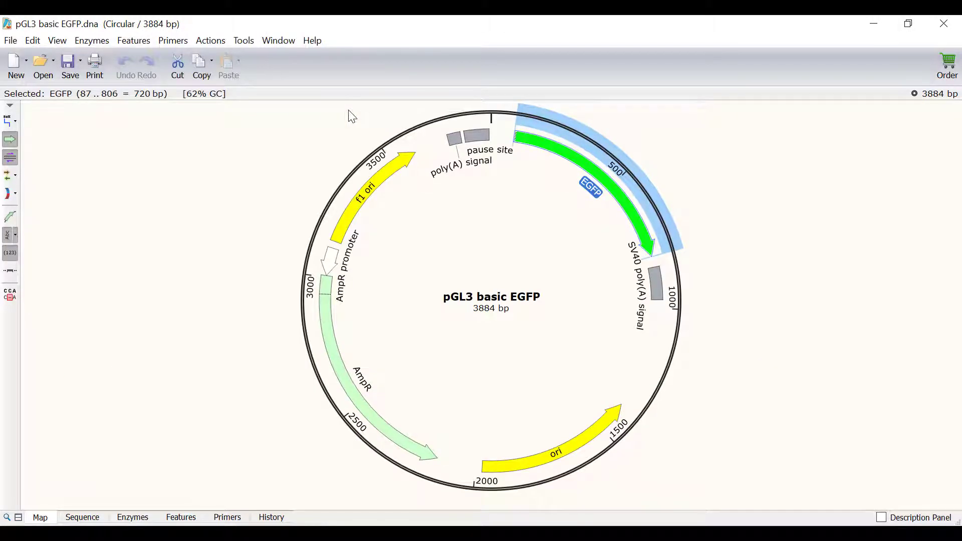
{"action": "left_click", "coordinate": [509, 113]}
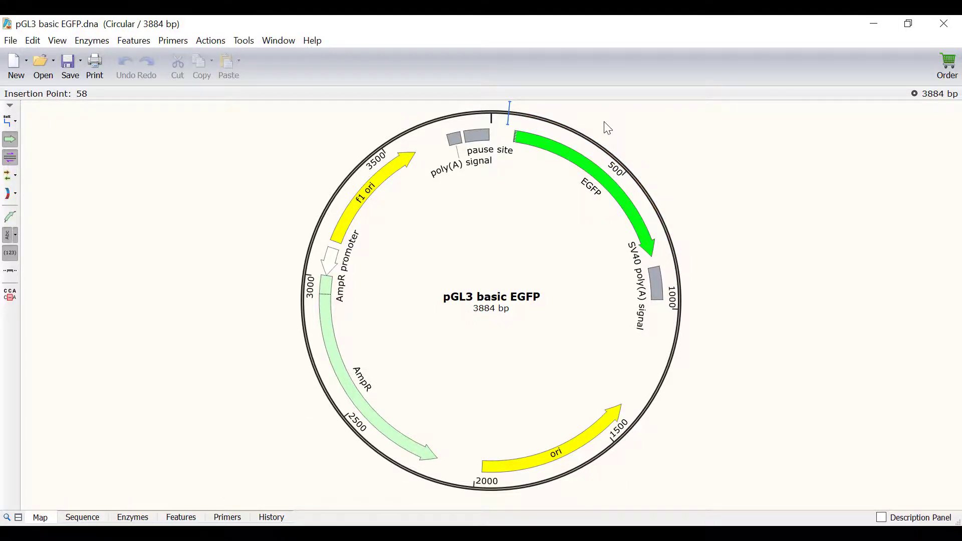
Start an In-Fusion Insert Fragment clone with pGL3 basic EGFP.dna as the vector
{"action": "left_click", "coordinate": [208, 40]}
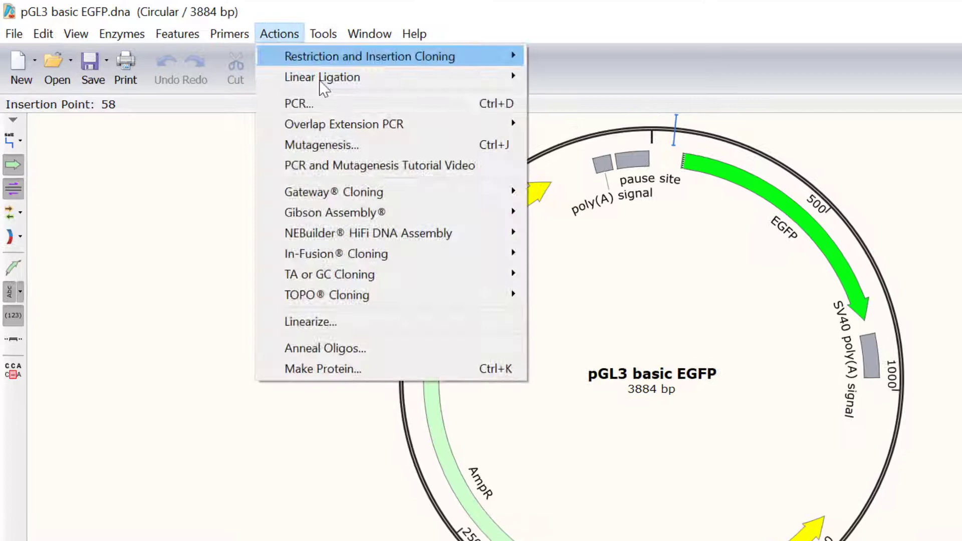
{"action": "mouse_move", "coordinate": [411, 253]}
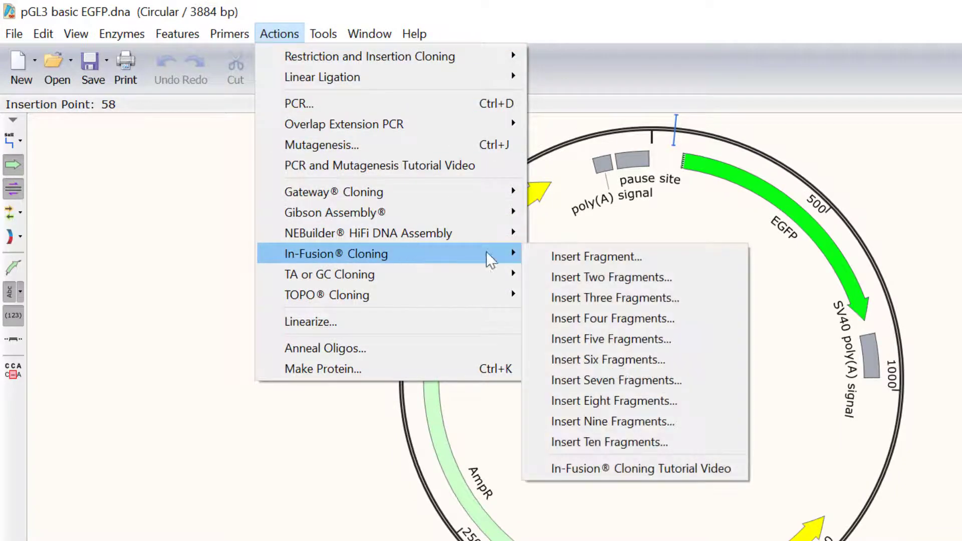
{"action": "left_click", "coordinate": [556, 258]}
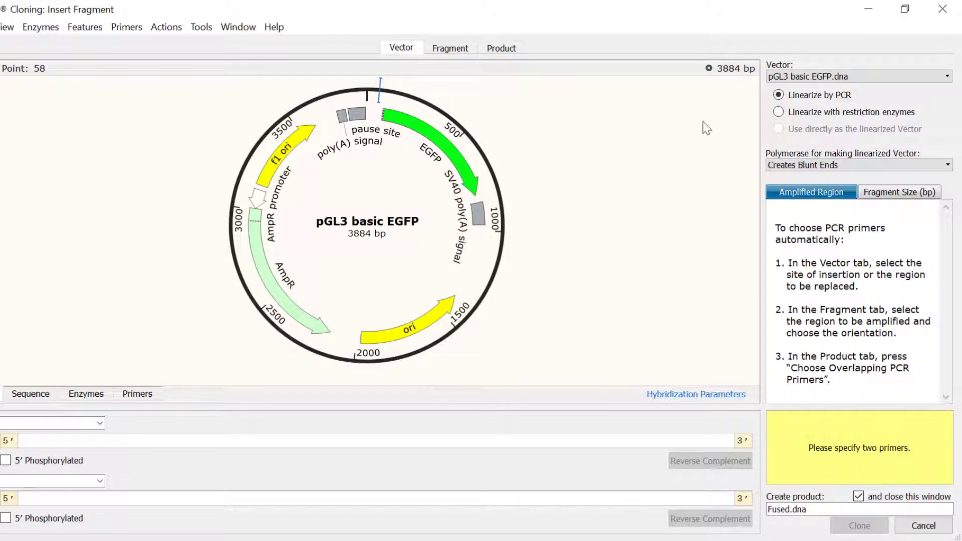
{"action": "left_click", "coordinate": [775, 78]}
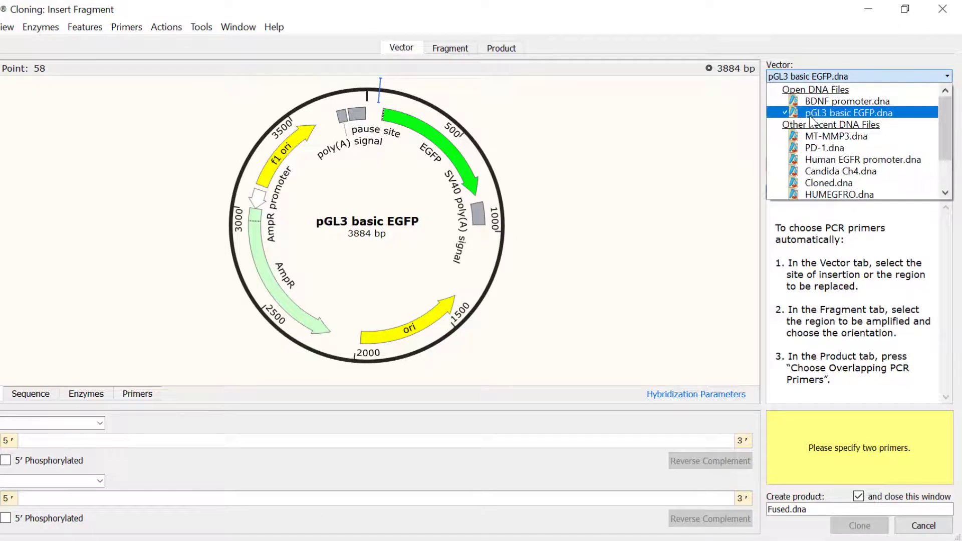
{"action": "left_click", "coordinate": [824, 119]}
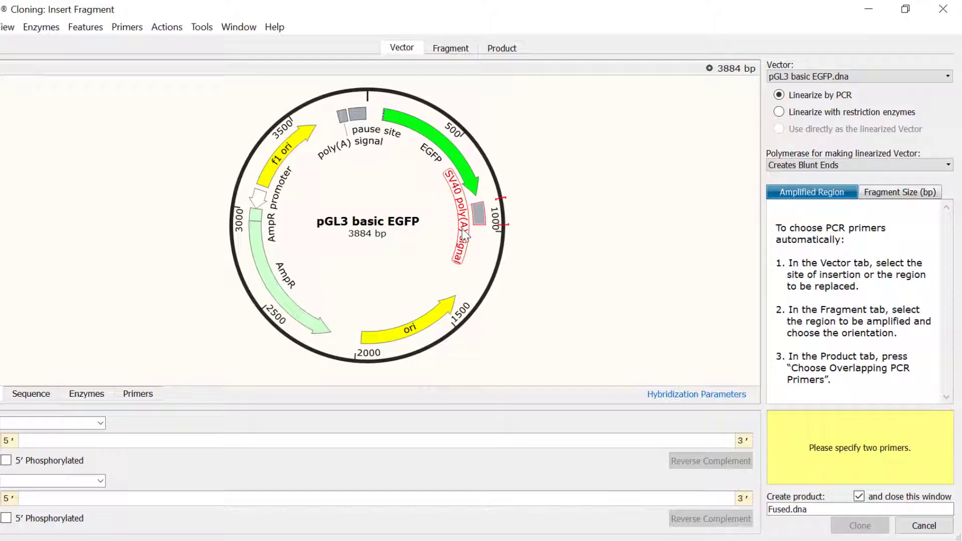
In the vector's Sequence view, place the insertion point at base 81, just before EGFP's start
{"action": "left_click", "coordinate": [99, 395]}
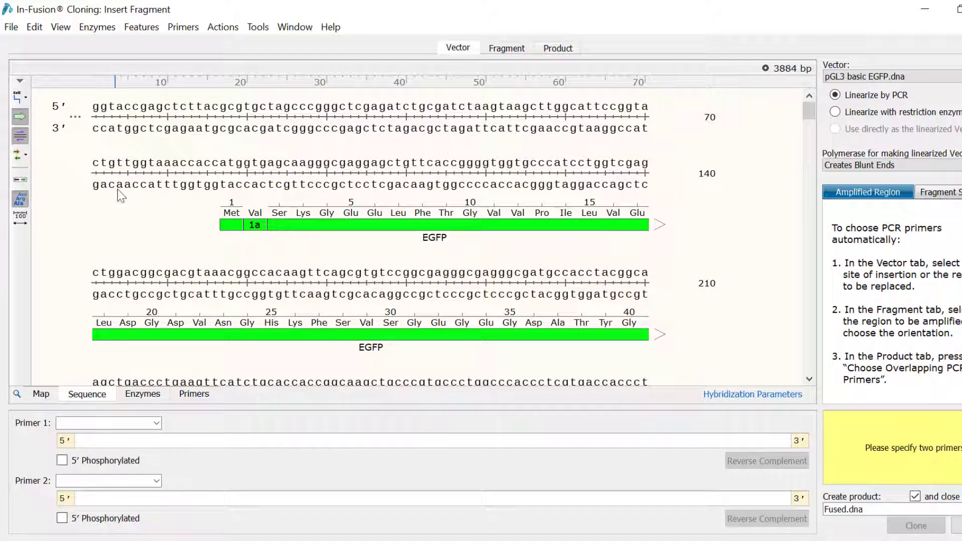
{"action": "left_click", "coordinate": [182, 185]}
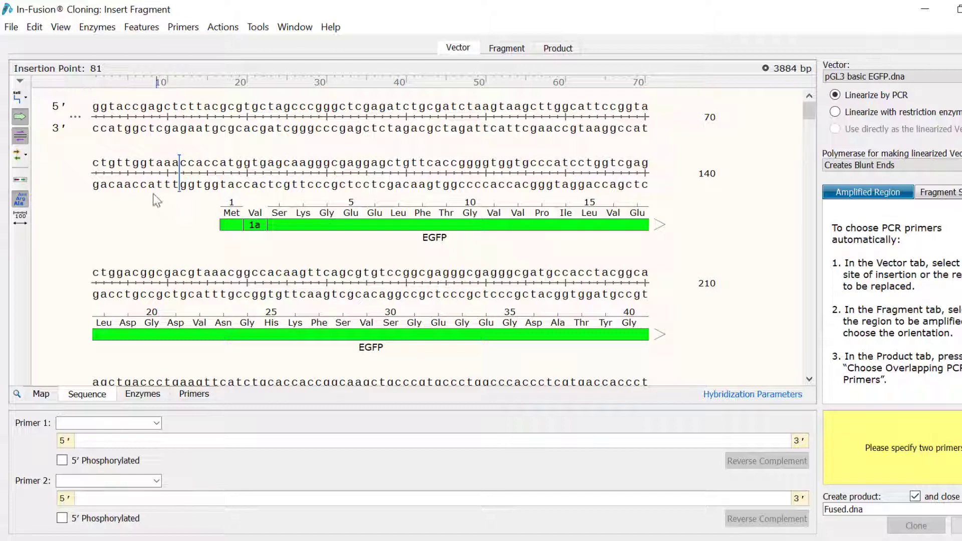
{"action": "left_click_drag", "start_coordinate": [108, 163], "coordinate": [203, 165]}
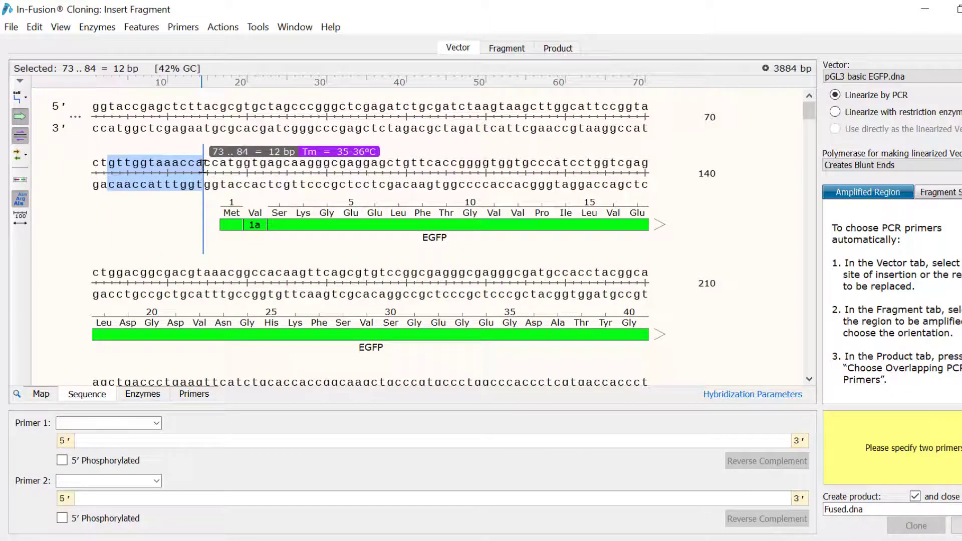
{"action": "left_click", "coordinate": [184, 171]}
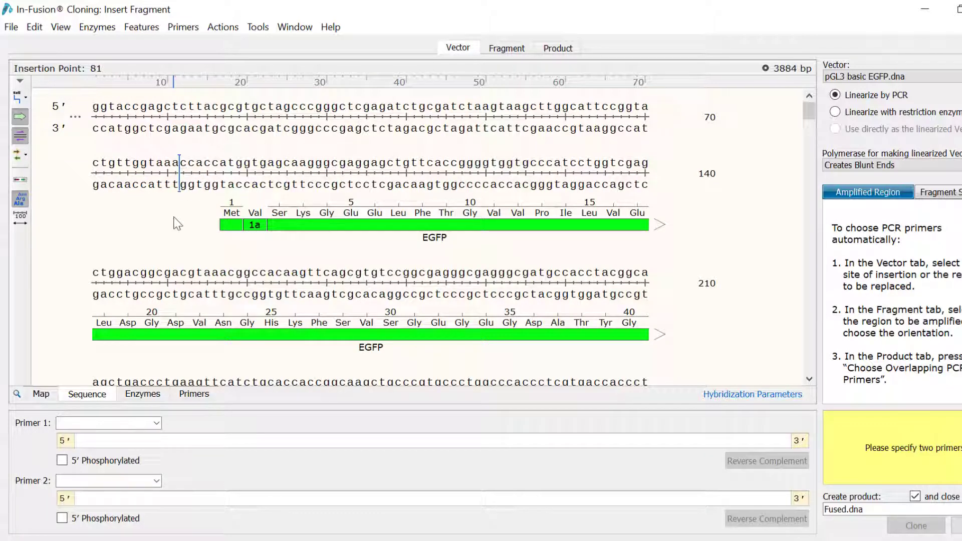
Choose BDNF promoter.dna as the source of the fragment
{"action": "left_click", "coordinate": [492, 51]}
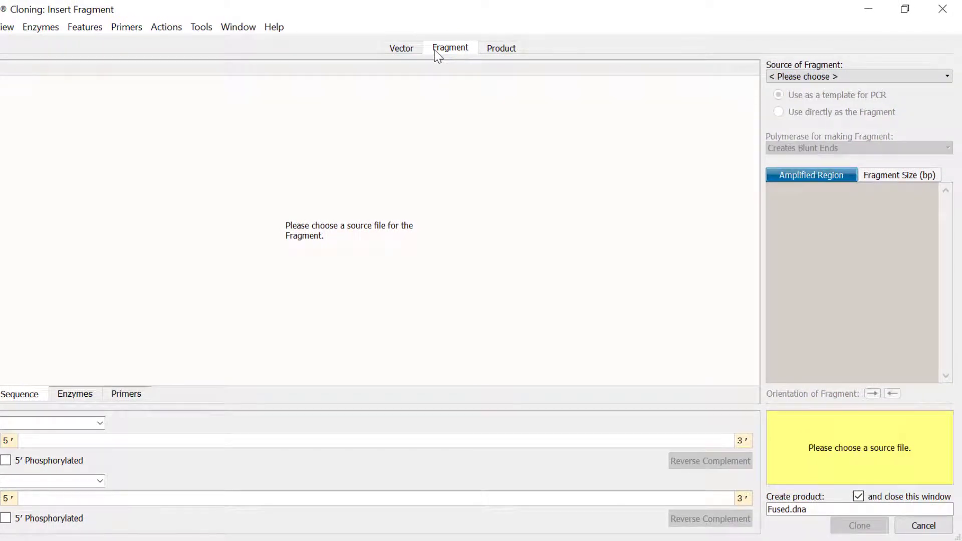
{"action": "left_click", "coordinate": [776, 79]}
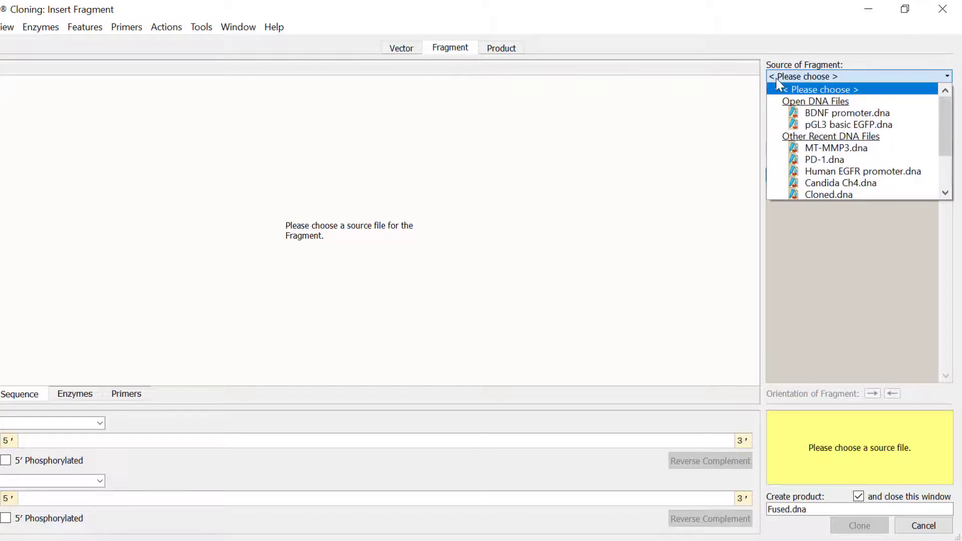
{"action": "left_click", "coordinate": [813, 113]}
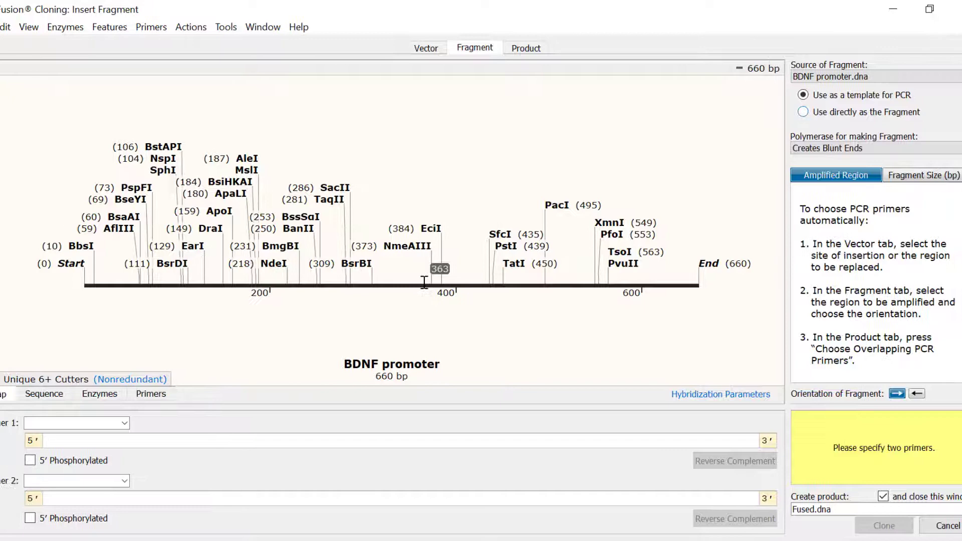
Select the entire 660 bp promoter sequence and try the reverse fragment orientation
{"action": "left_click", "coordinate": [96, 399]}
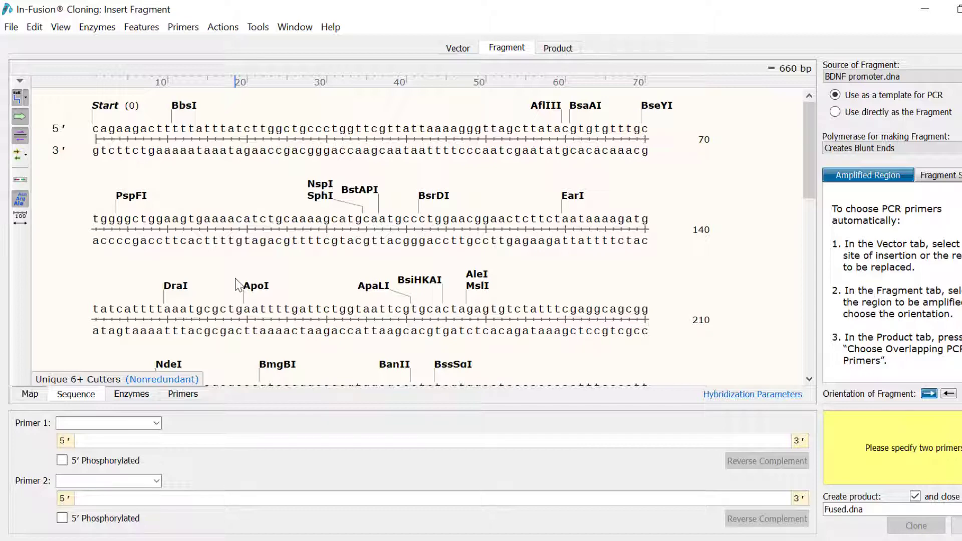
{"action": "key", "text": "ctrl+a"}
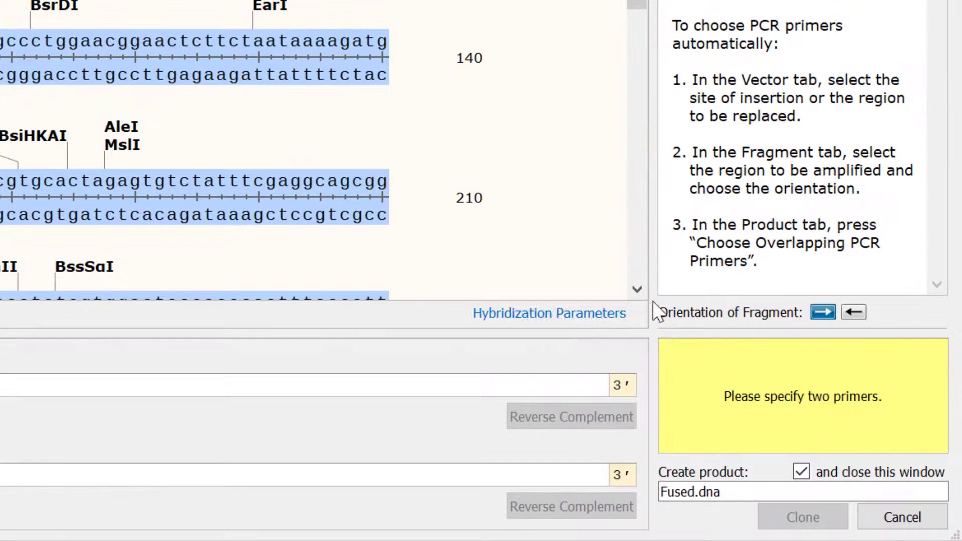
{"action": "left_click", "coordinate": [853, 314]}
Restore forward orientation and open overlapping PCR primer settings (60 °C Tm, 15-base overlap)
{"action": "left_click", "coordinate": [827, 311]}
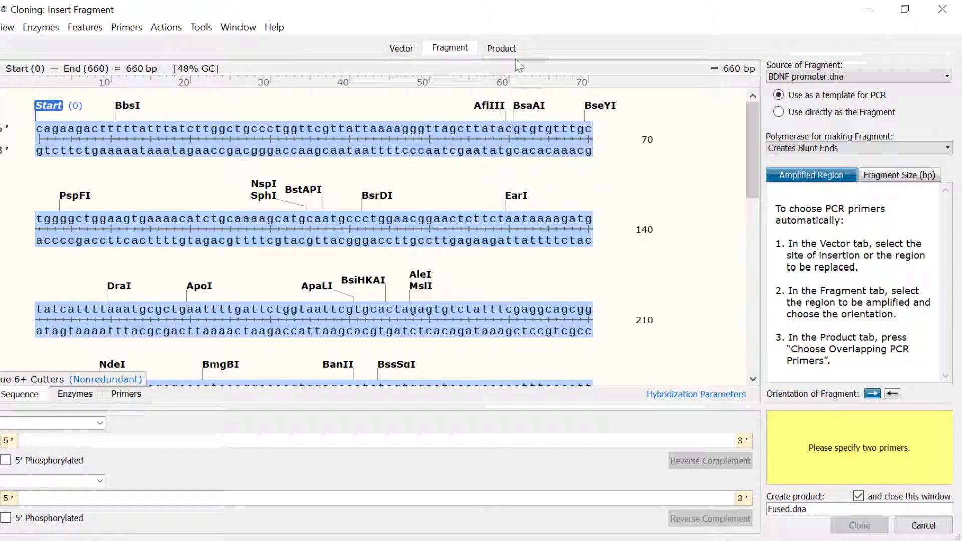
{"action": "left_click", "coordinate": [501, 48]}
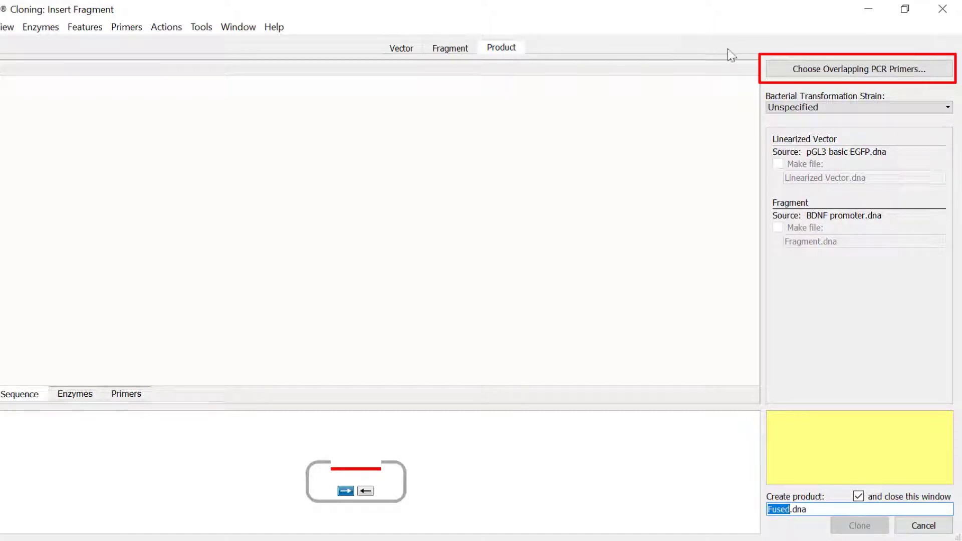
{"action": "left_click", "coordinate": [774, 65]}
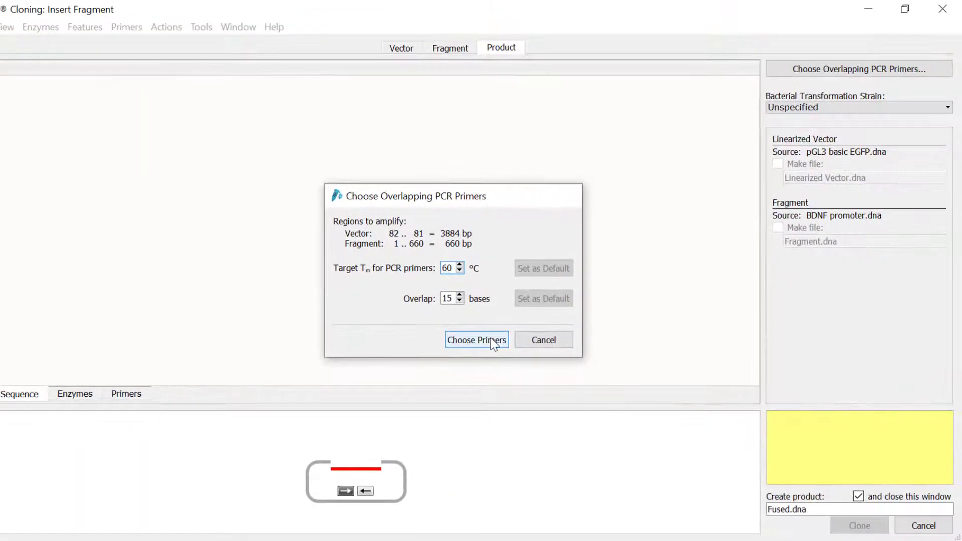
Generate the Fragment.FOR and Fragment.REV primers, review both inputs, and hide fragment enzyme sites
{"action": "left_click", "coordinate": [491, 339]}
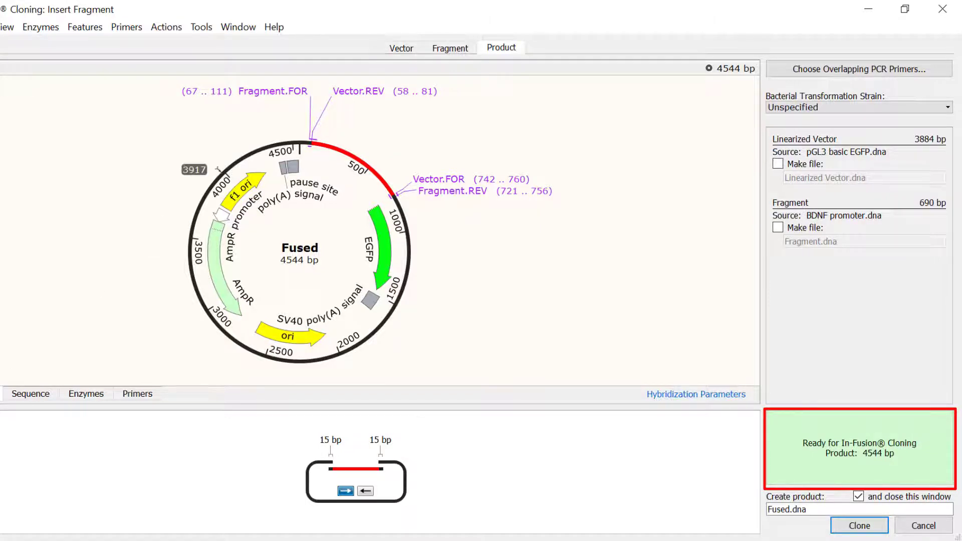
{"action": "left_click", "coordinate": [416, 47]}
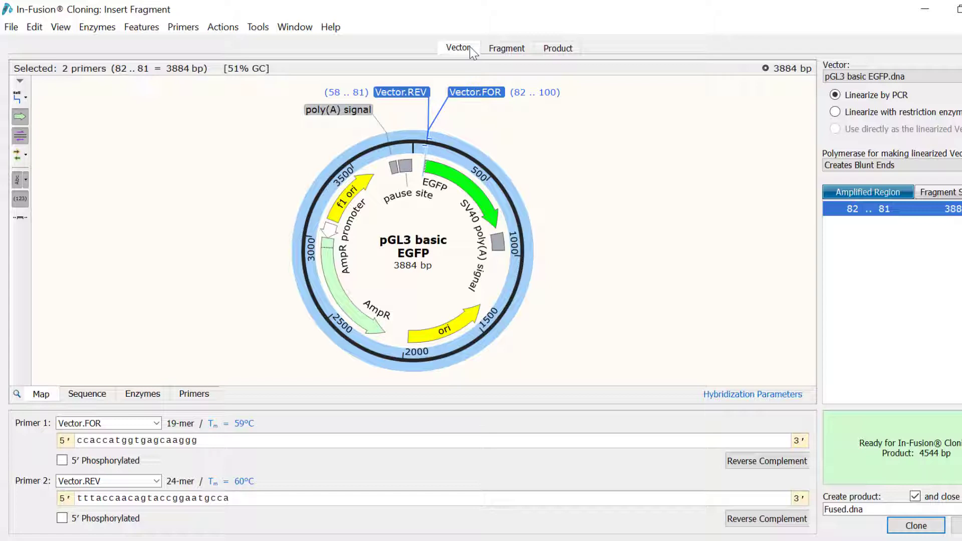
{"action": "left_click", "coordinate": [519, 53]}
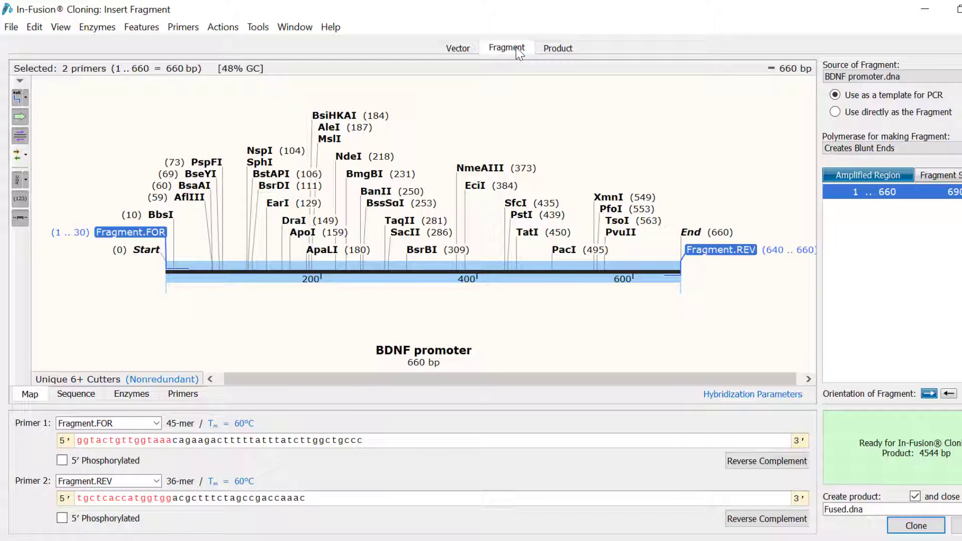
{"action": "left_click", "coordinate": [21, 103]}
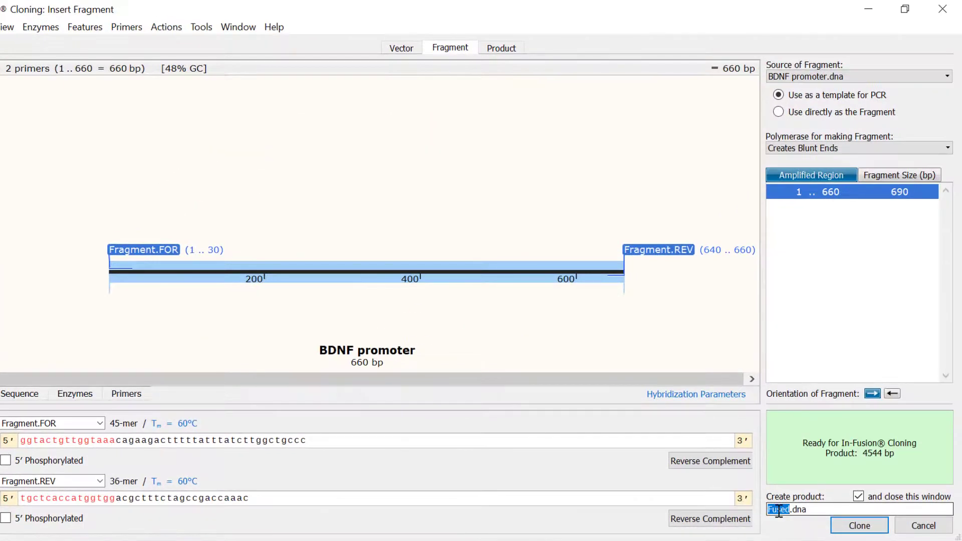
Name the product pGL3-BDNF.dna and clone it into the 4544 bp plasmid
{"action": "left_click", "coordinate": [779, 510]}
{"action": "type", "text": "L3-BDNF.dna"}
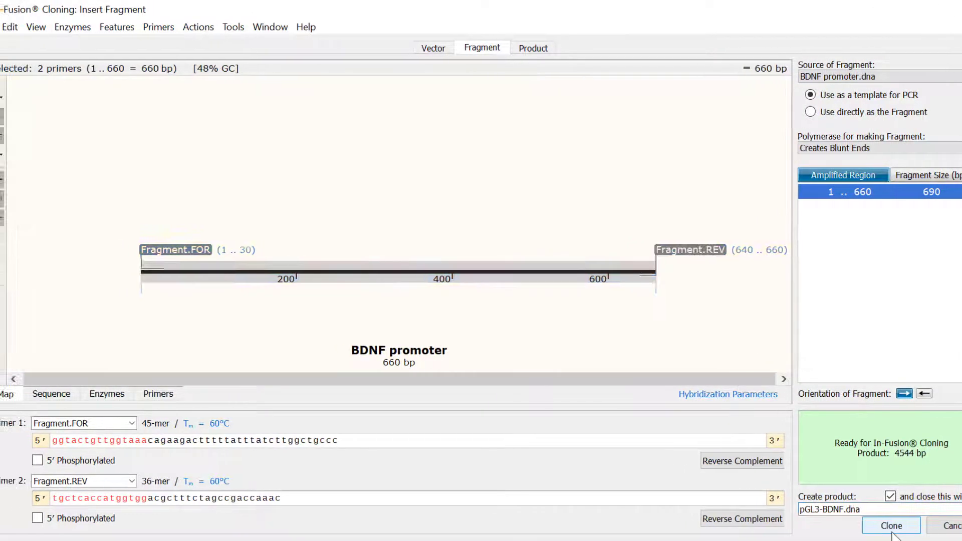
{"action": "left_click", "coordinate": [859, 532]}
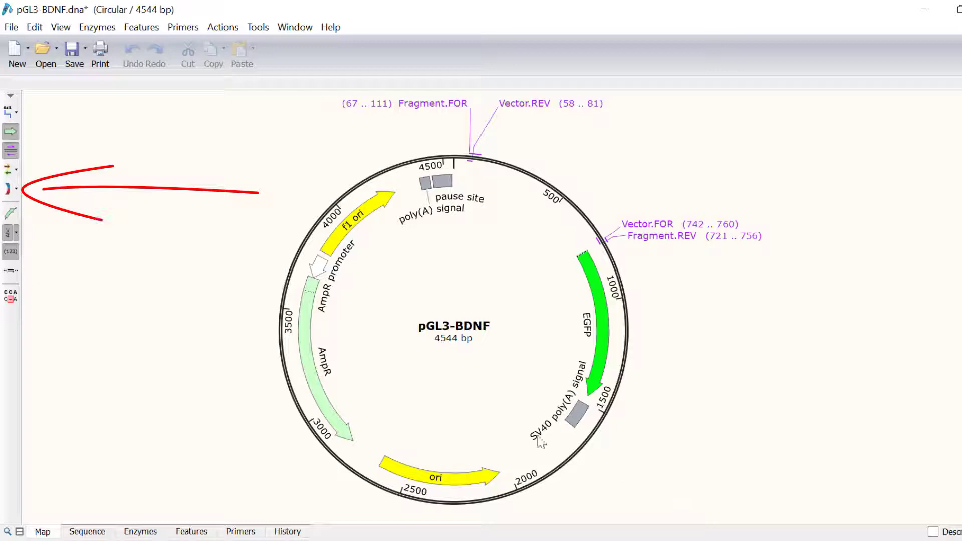
Show the inserted product region on the pGL3-BDNF map and scroll through its sequence
{"action": "left_click", "coordinate": [11, 194]}
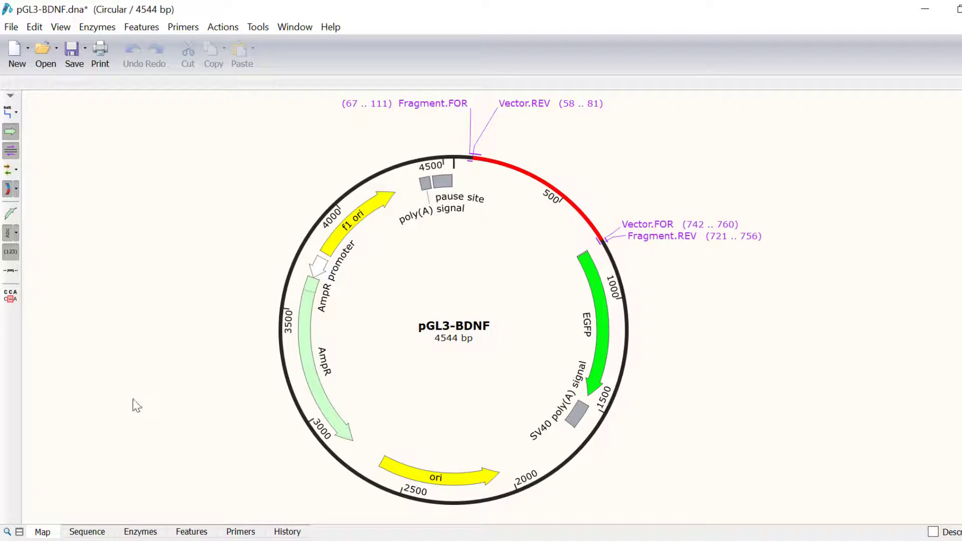
{"action": "left_click", "coordinate": [90, 532]}
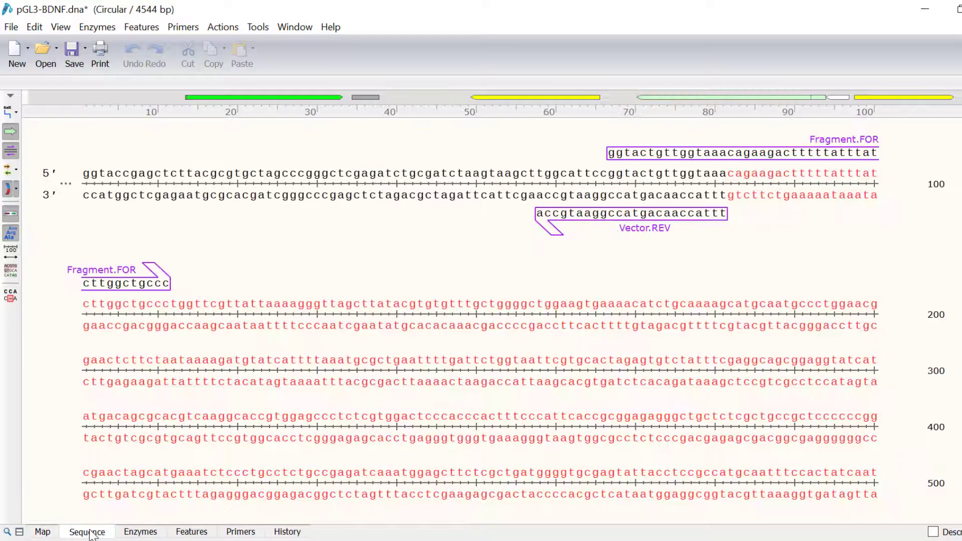
{"action": "scroll", "coordinate": [307, 298], "scroll_direction": "down", "scroll_amount": 1}
{"action": "scroll", "coordinate": [307, 299], "scroll_direction": "down", "scroll_amount": 10}
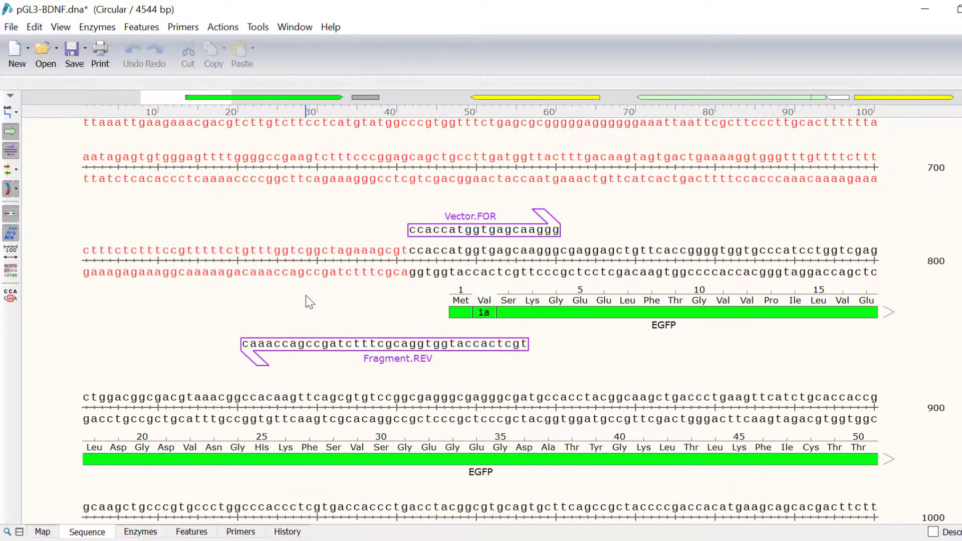
Review the plasmid's four primers and its In-Fusion cloning history
{"action": "left_click", "coordinate": [234, 532]}
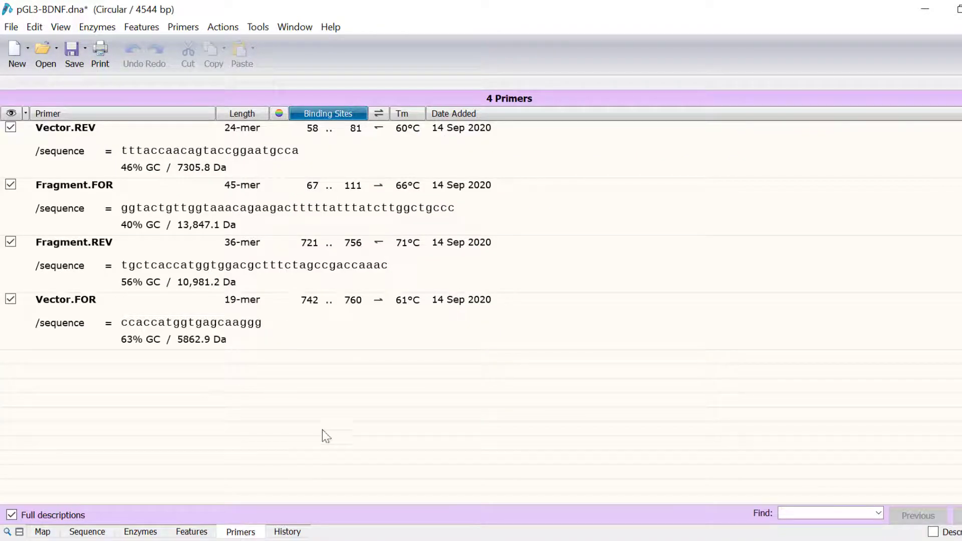
{"action": "left_click", "coordinate": [301, 531]}
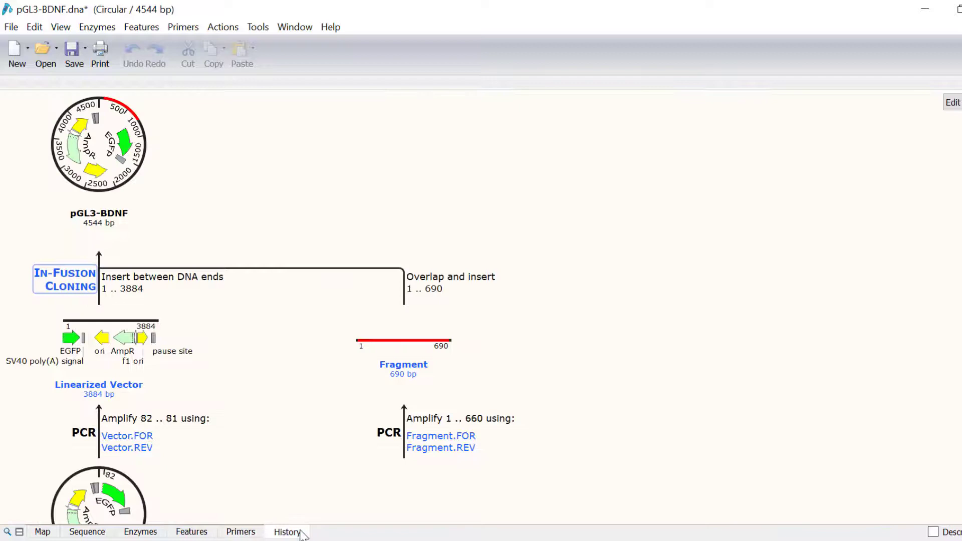
{"action": "scroll", "coordinate": [568, 378], "scroll_direction": "down", "scroll_amount": 3}
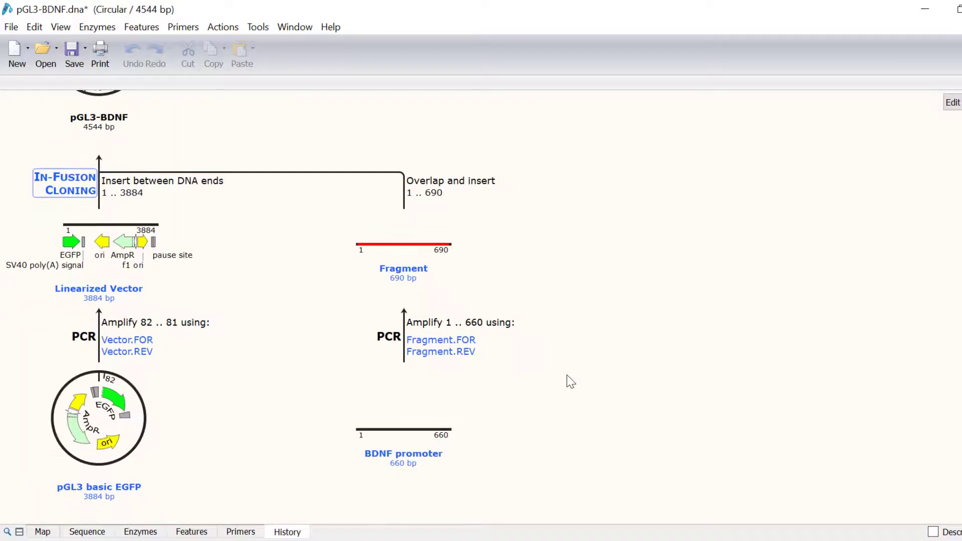
{"action": "scroll", "coordinate": [566, 376], "scroll_direction": "up", "scroll_amount": 3}
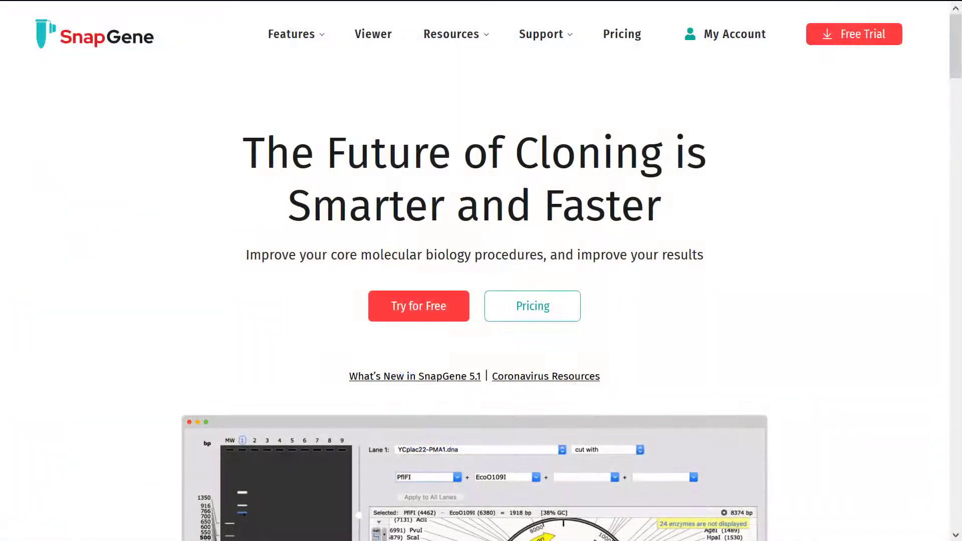
Scroll the SnapGene homepage down to the '2 Visualize Your Process' section
{"action": "scroll", "coordinate": [481, 271], "scroll_direction": "down", "scroll_amount": 6}
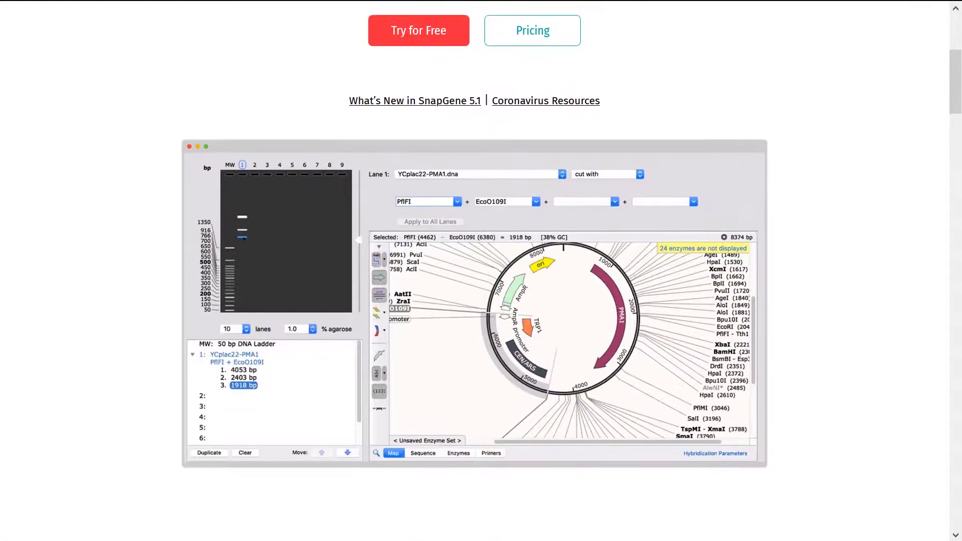
{"action": "scroll", "coordinate": [481, 271], "scroll_direction": "down", "scroll_amount": 7}
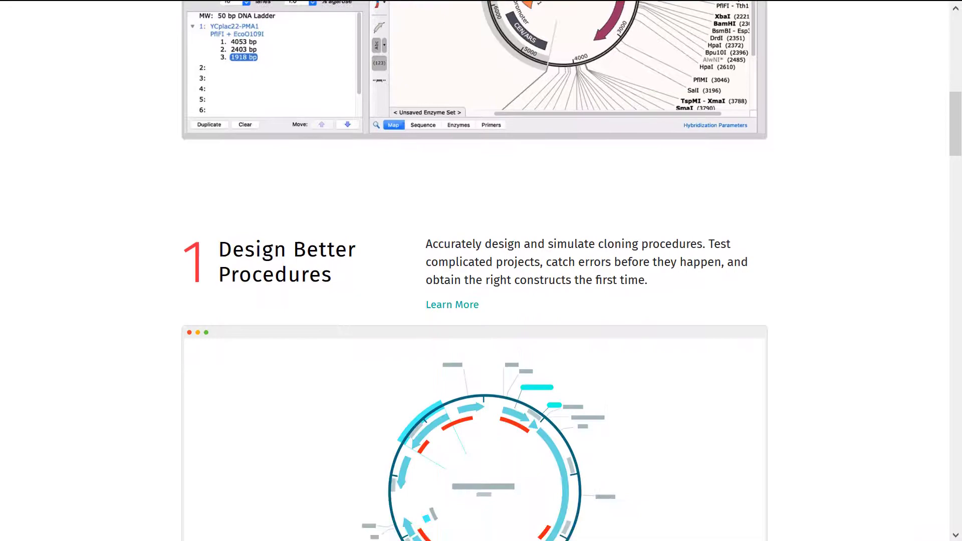
{"action": "scroll", "coordinate": [481, 270], "scroll_direction": "down", "scroll_amount": 12}
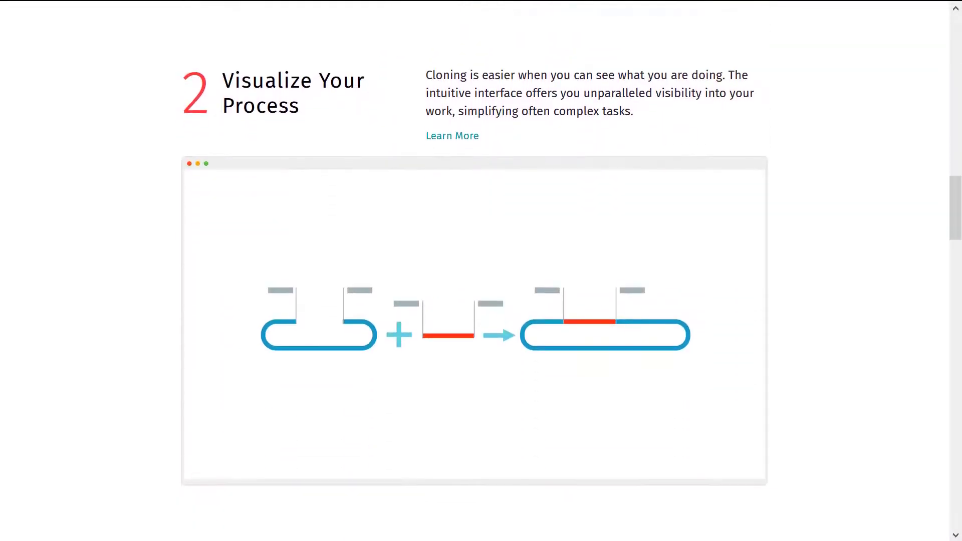